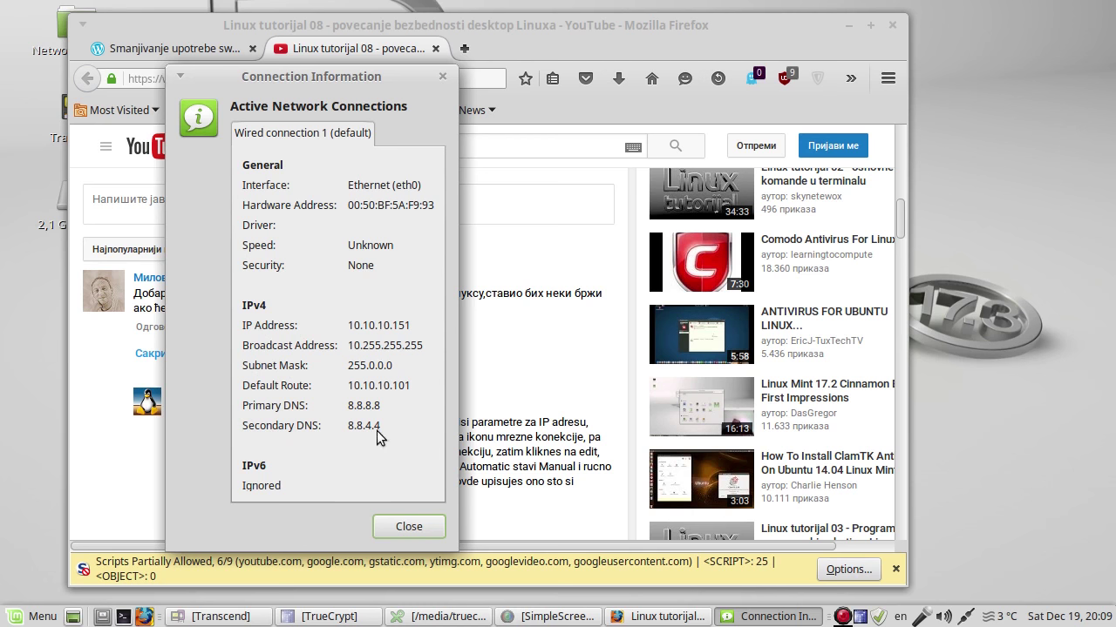
# - Close the connection information and disconnect the wired Ethernet network
pyautogui.click(408, 526)
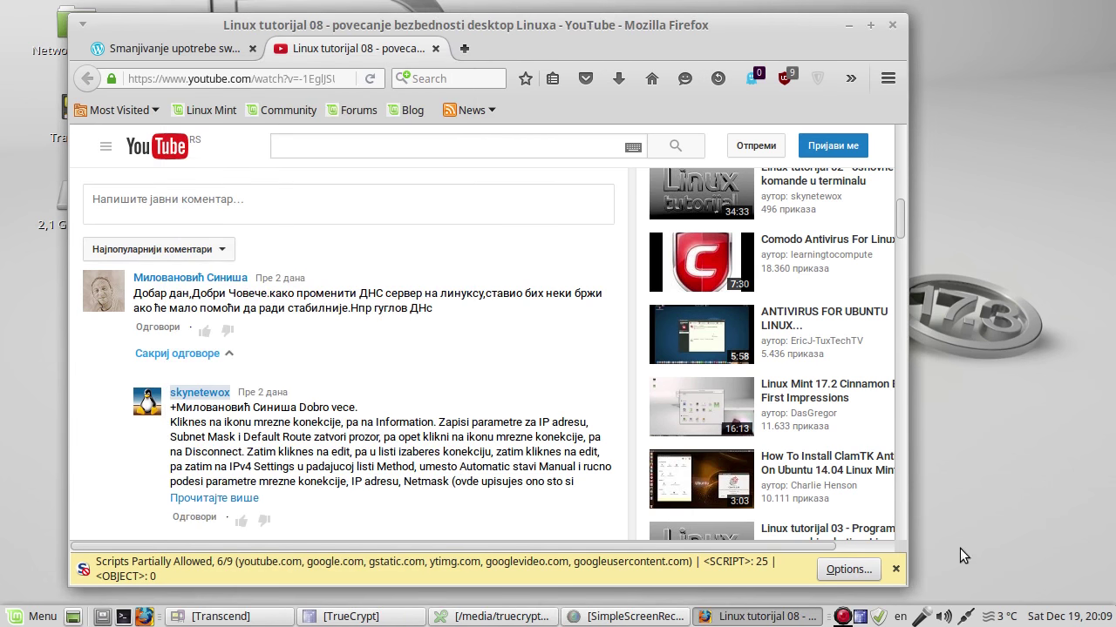
pyautogui.click(968, 617)
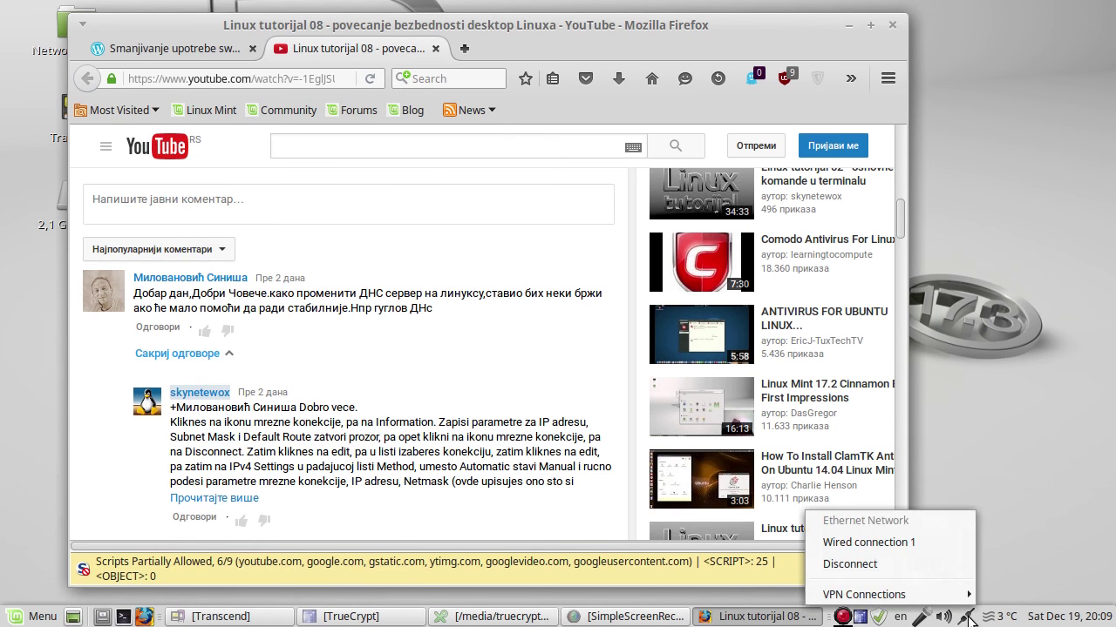
pyautogui.click(873, 562)
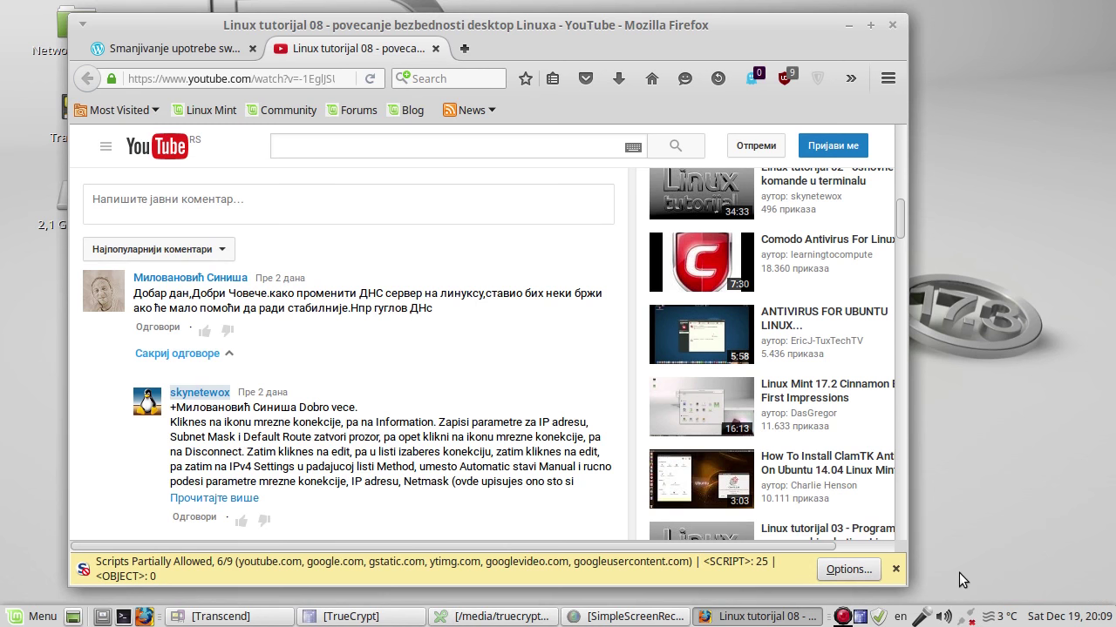
# - Open the IPv4 settings of Wired connection 1 for editing
pyautogui.rightClick(970, 621)
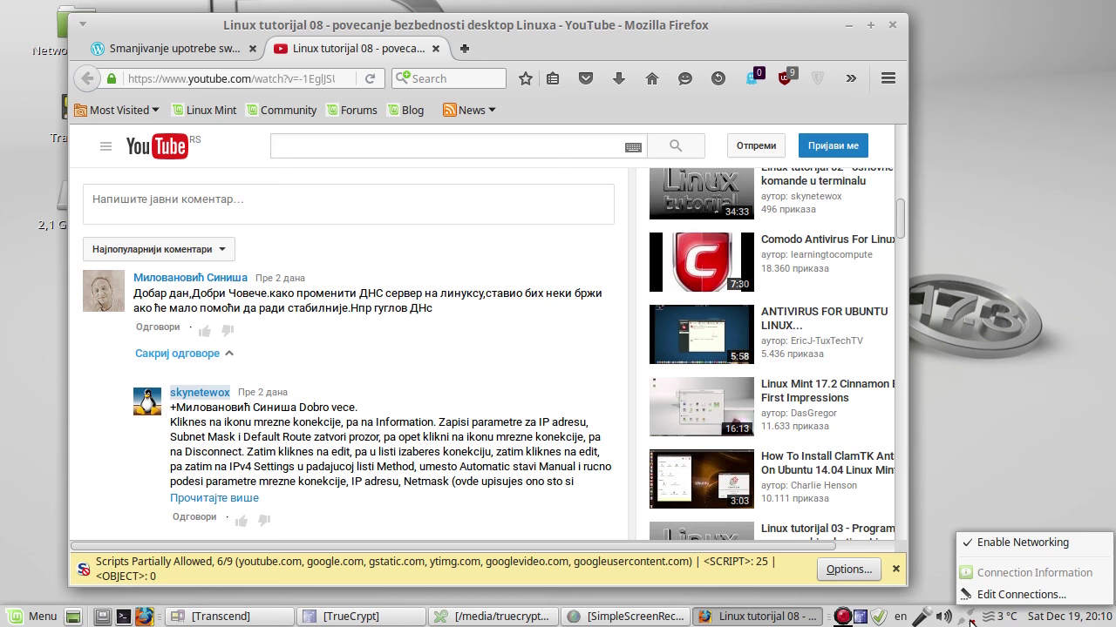
pyautogui.click(991, 596)
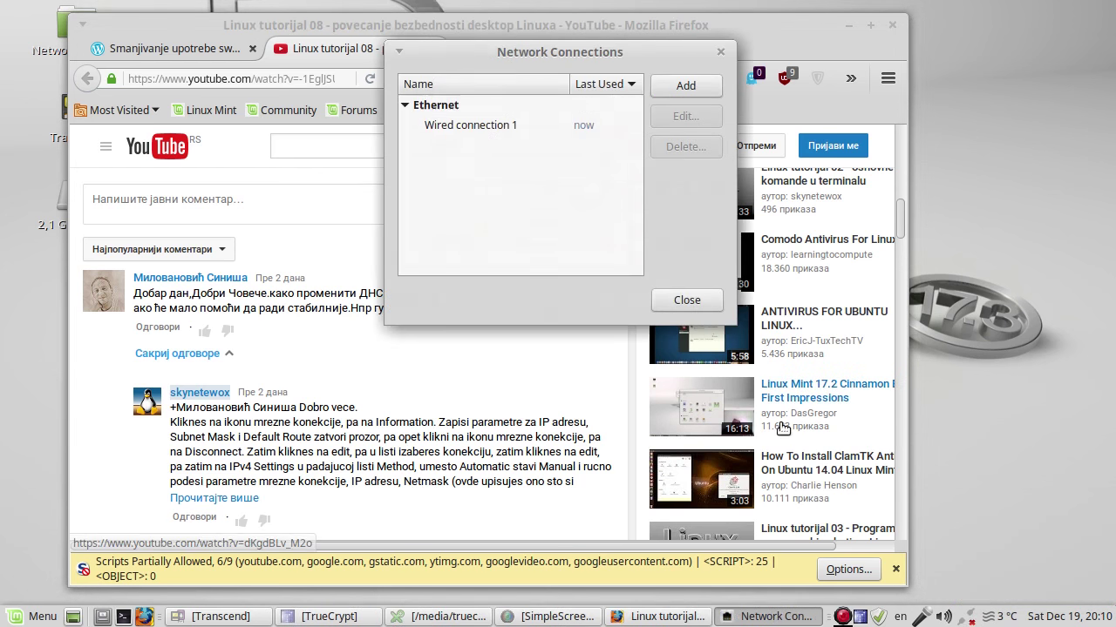
pyautogui.moveTo(527, 54); pyautogui.dragTo(482, 100)
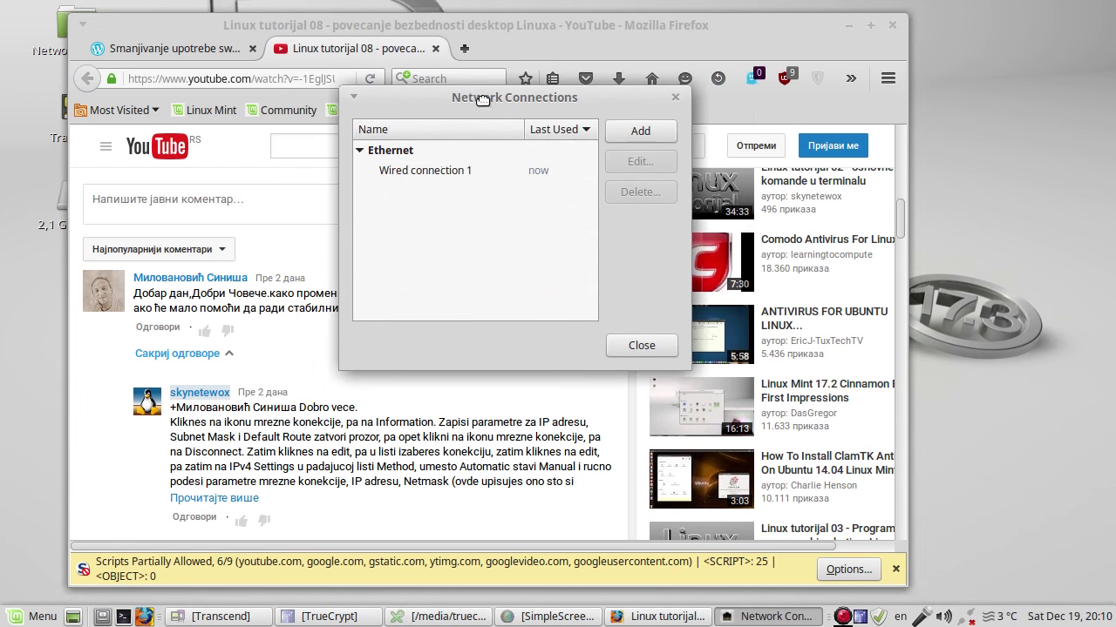
pyautogui.click(459, 171)
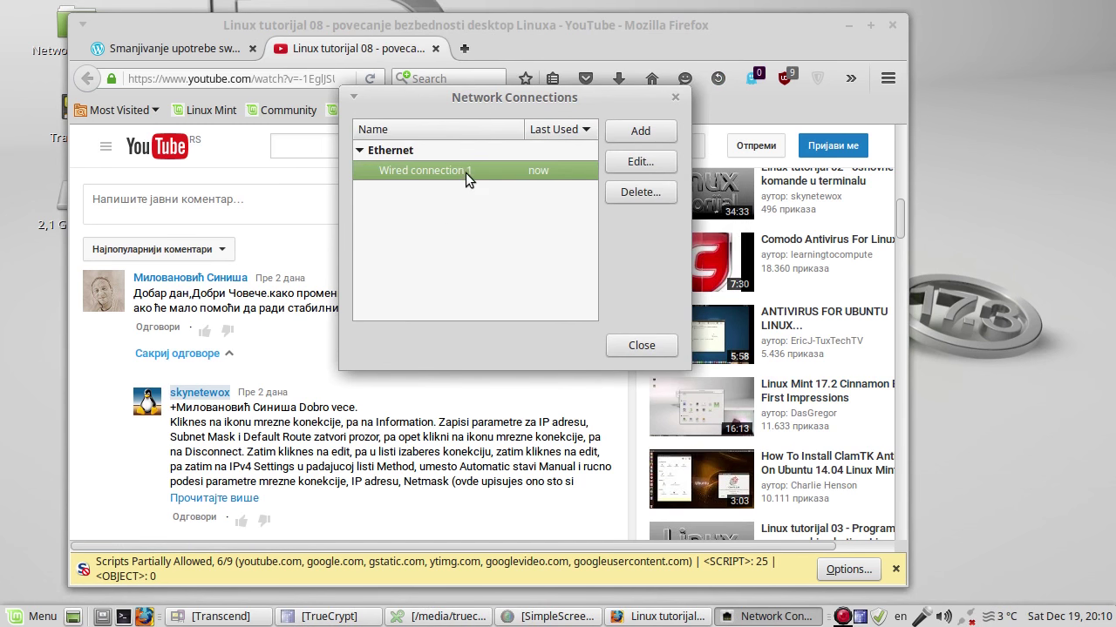
pyautogui.click(653, 161)
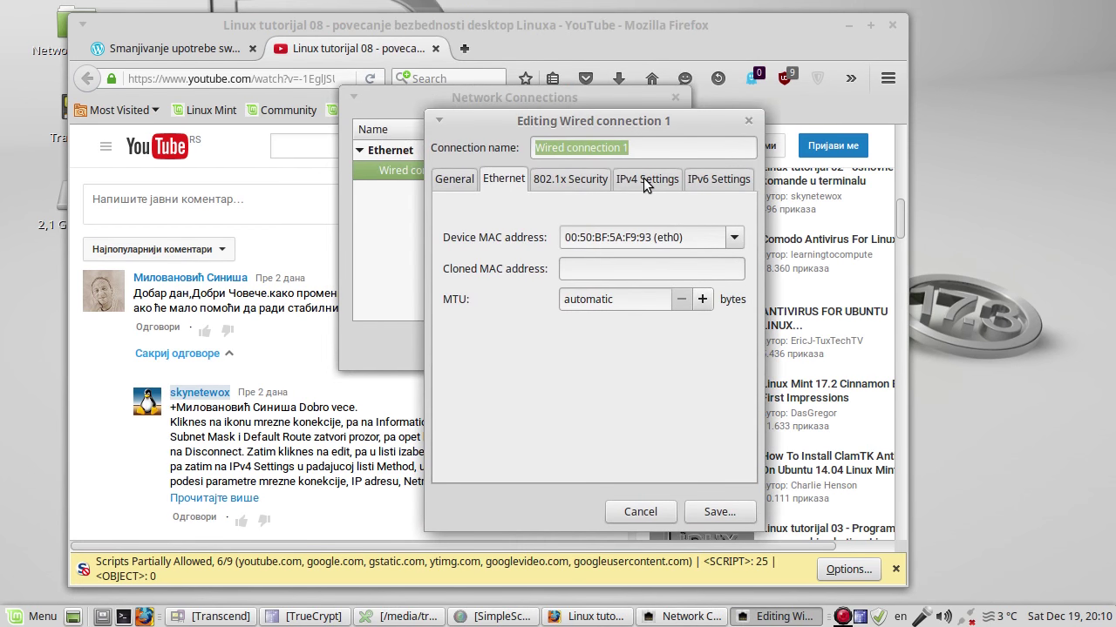
pyautogui.click(645, 181)
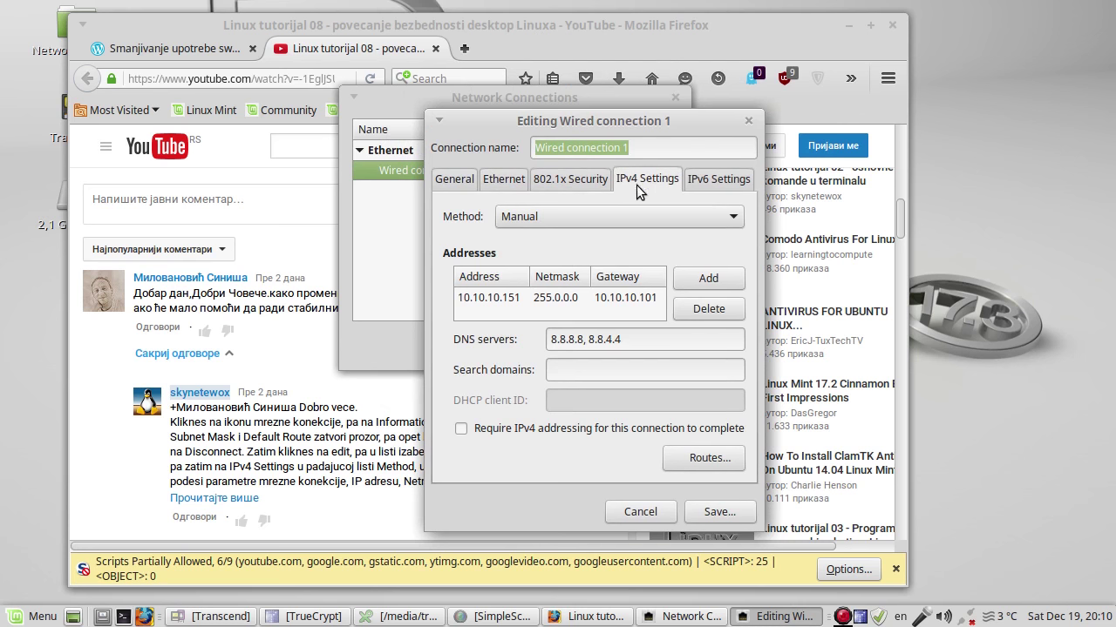
# - Switch the IPv4 method to Automatic (DHCP) and set the additional DNS servers to 8.8.8.8,8.8.4.4
pyautogui.click(623, 209)
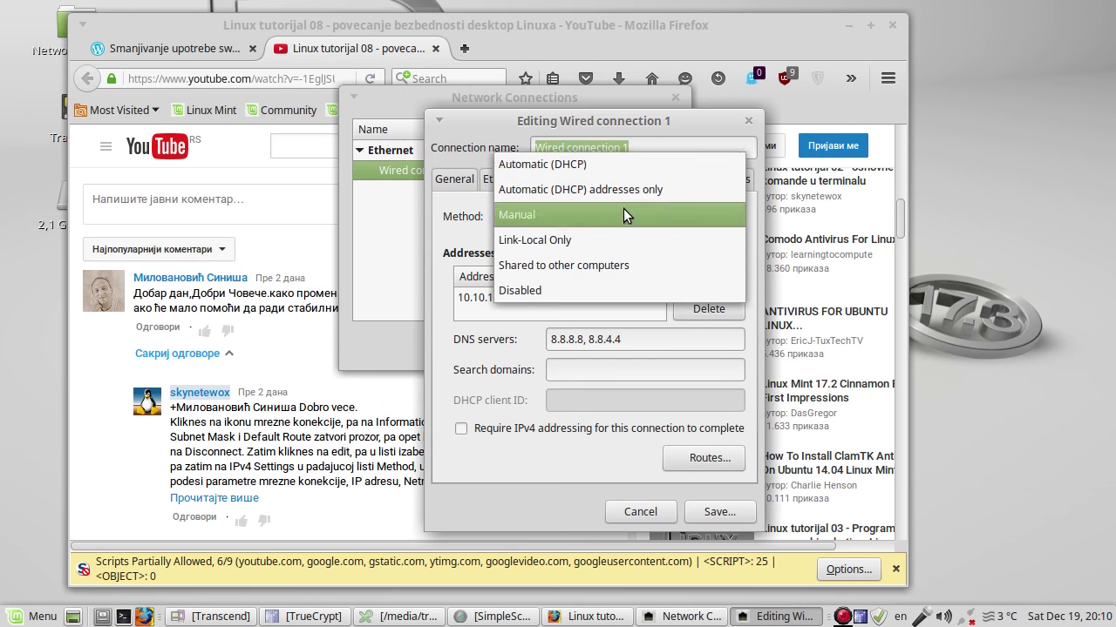
pyautogui.click(603, 163)
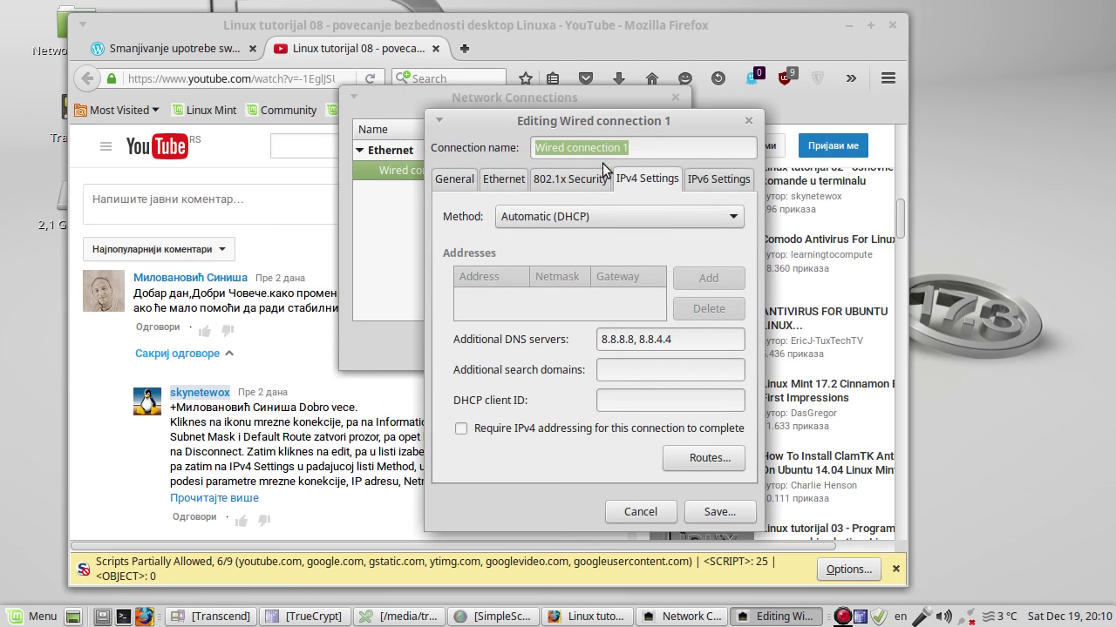
pyautogui.tripleClick(688, 342)
pyautogui.press('BackSpace')
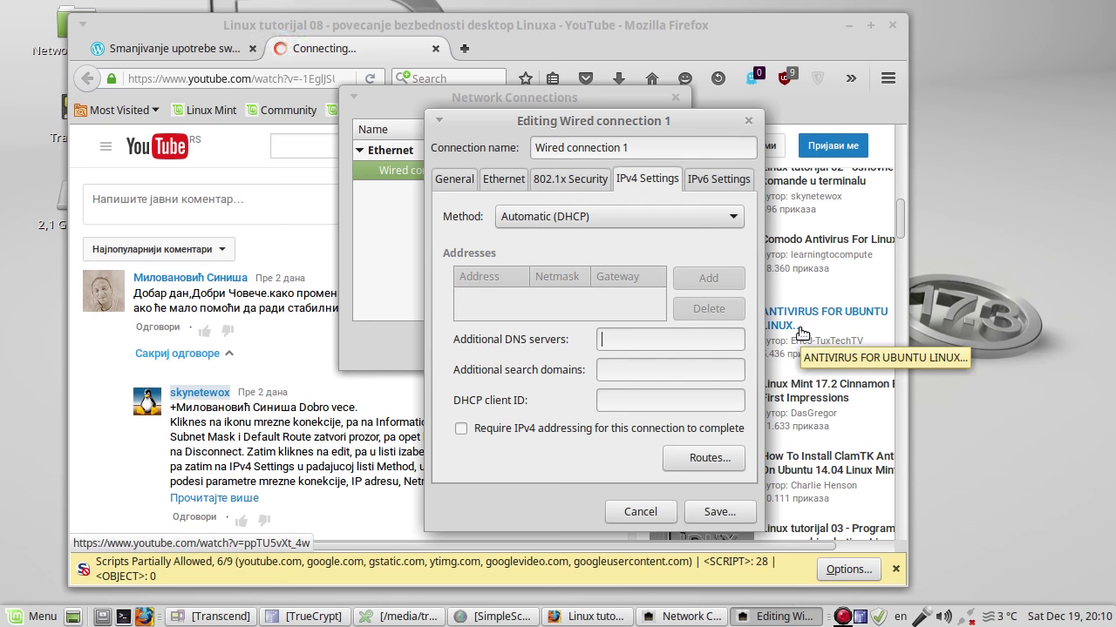
pyautogui.write('8.8.8.8,8.8.')
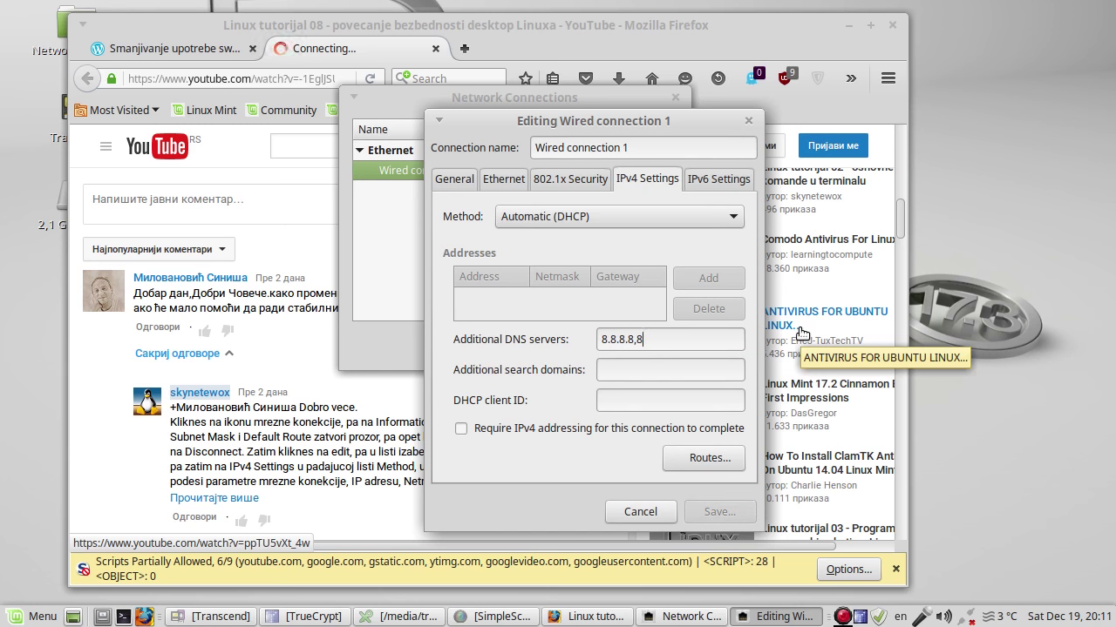
pyautogui.write('4.4')
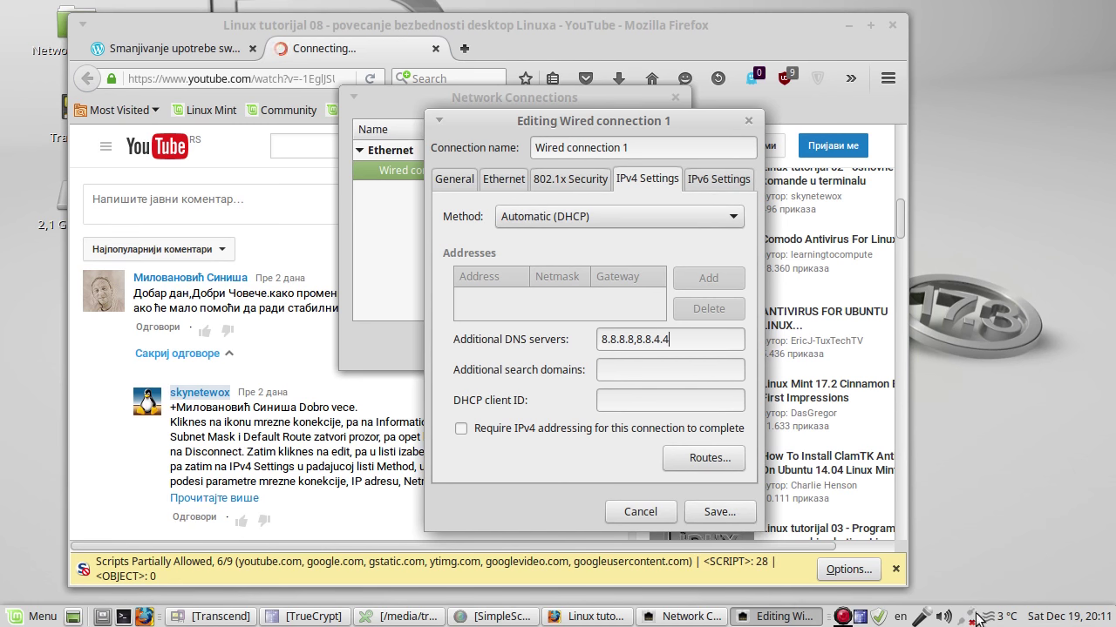
# - Switch the IPv4 method to Manual and replace the DNS servers entry with 8.8.8.8,8.8.4.4
pyautogui.tripleClick(658, 345)
pyautogui.press('BackSpace')
pyautogui.click(638, 217)
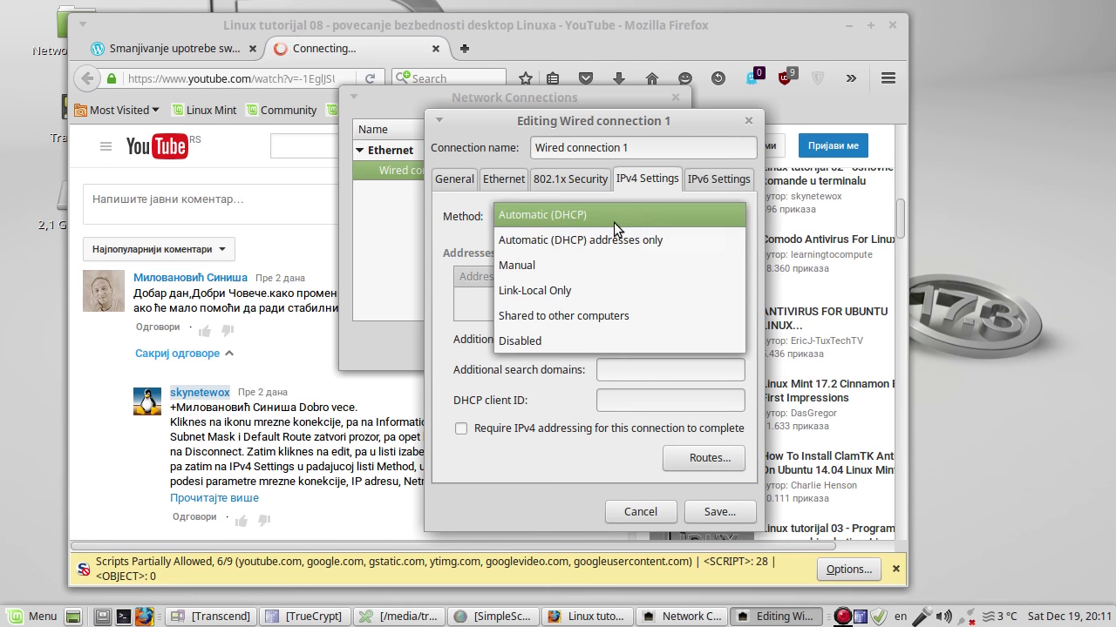
pyautogui.click(546, 265)
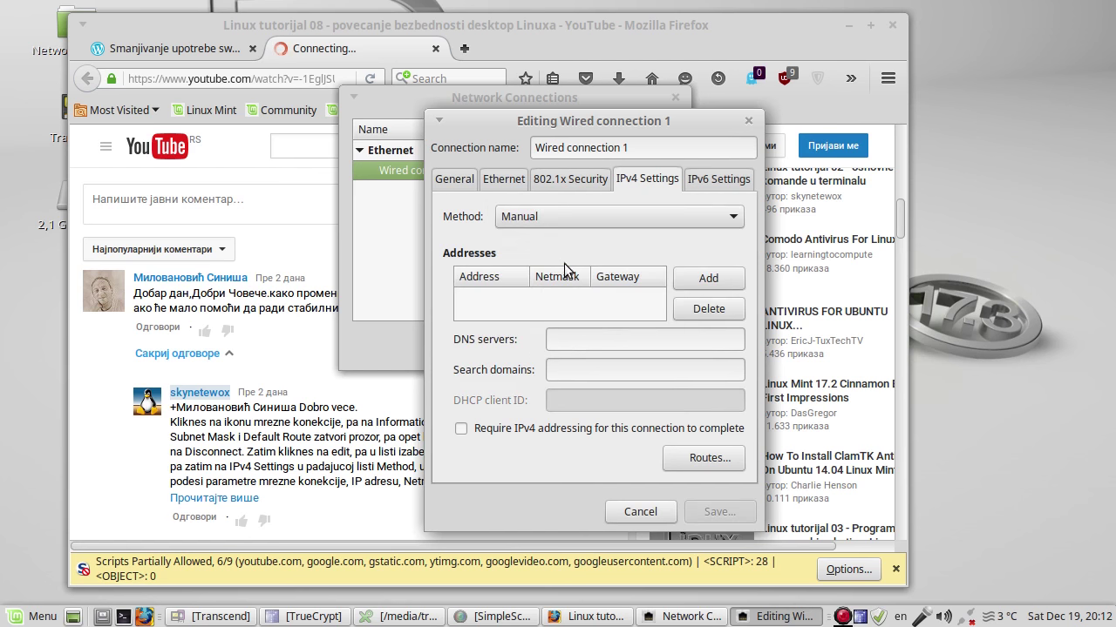
pyautogui.moveTo(583, 262); pyautogui.dragTo(807, 270)
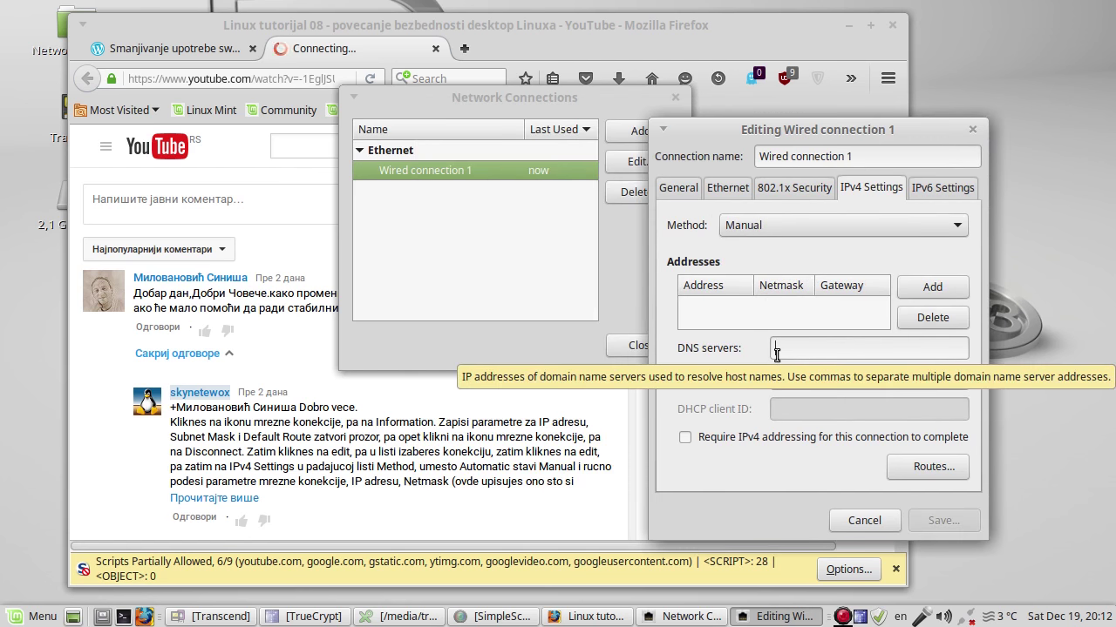
pyautogui.click(777, 348)
pyautogui.write('8.8.8.8')
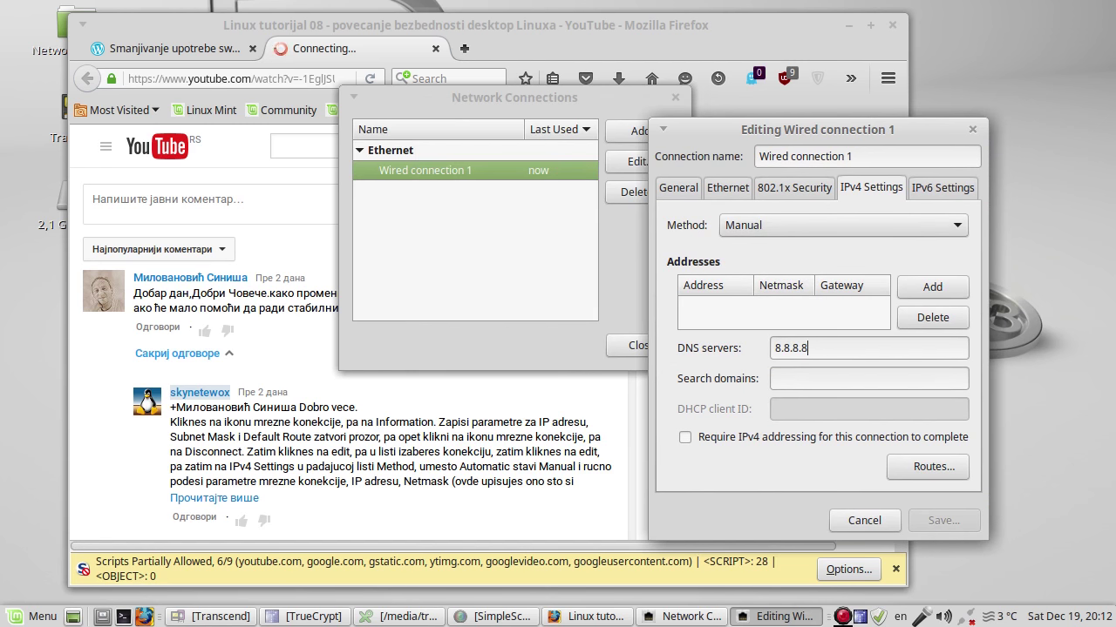
pyautogui.write(',8.8.4.4')
# - Add an IPv4 address entry with address 10.10.10.151, netmask 255.0.0.0 and gateway 10.10.10.101, using the connection information screenshot as reference
pyautogui.click(932, 287)
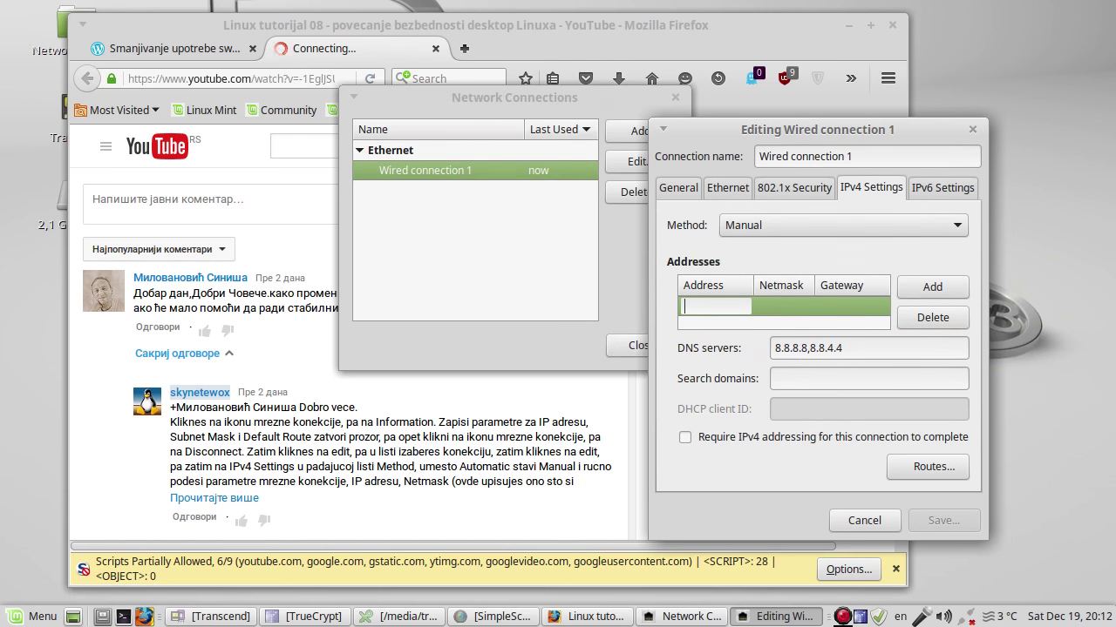
pyautogui.moveTo(582, 38); pyautogui.dragTo(357, 53)
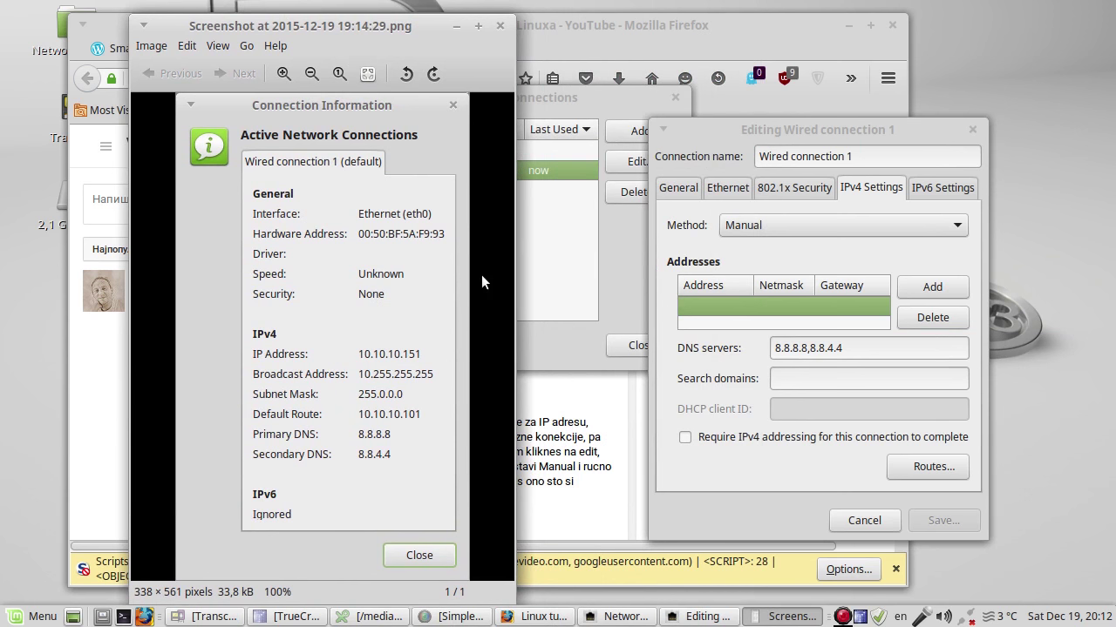
pyautogui.click(710, 306)
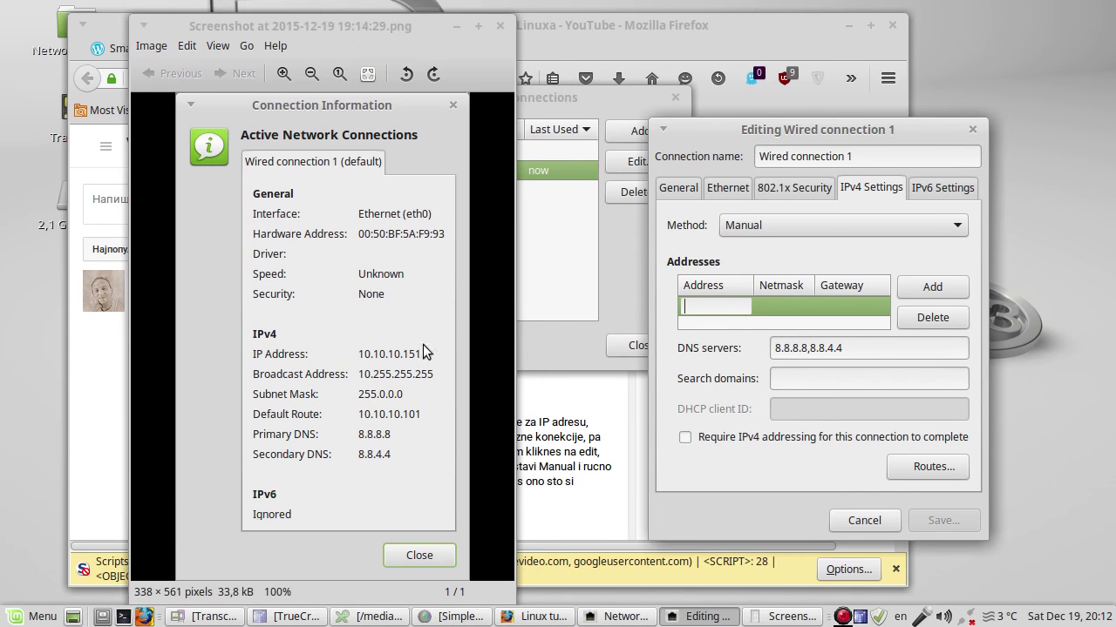
pyautogui.write('10.10.10.151')
pyautogui.press('Tab')
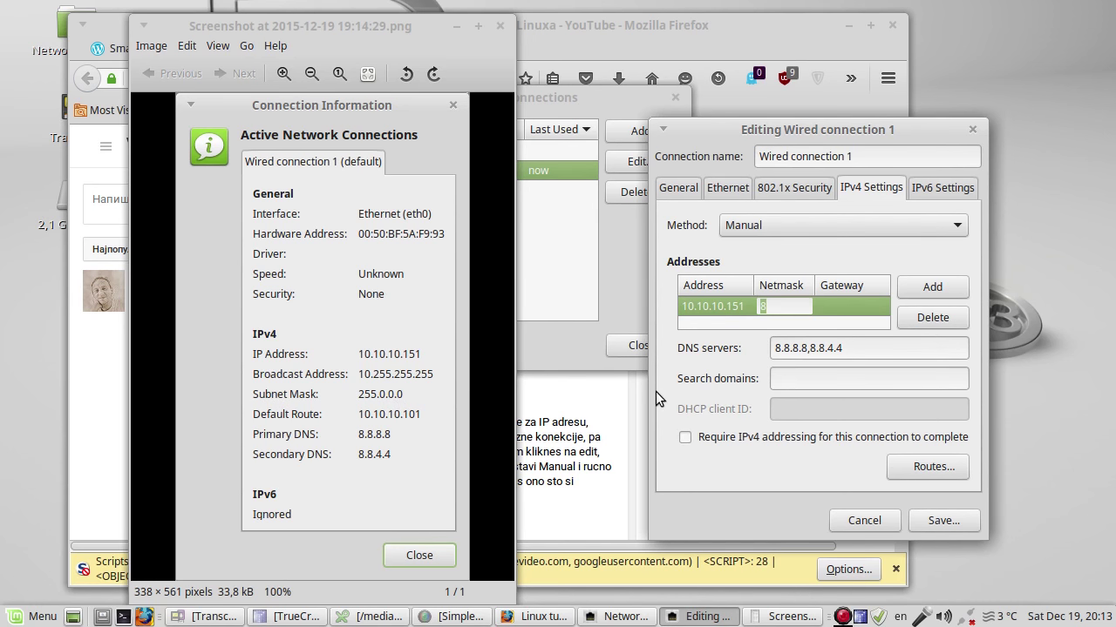
pyautogui.write('255.0.0.0')
pyautogui.click(832, 311)
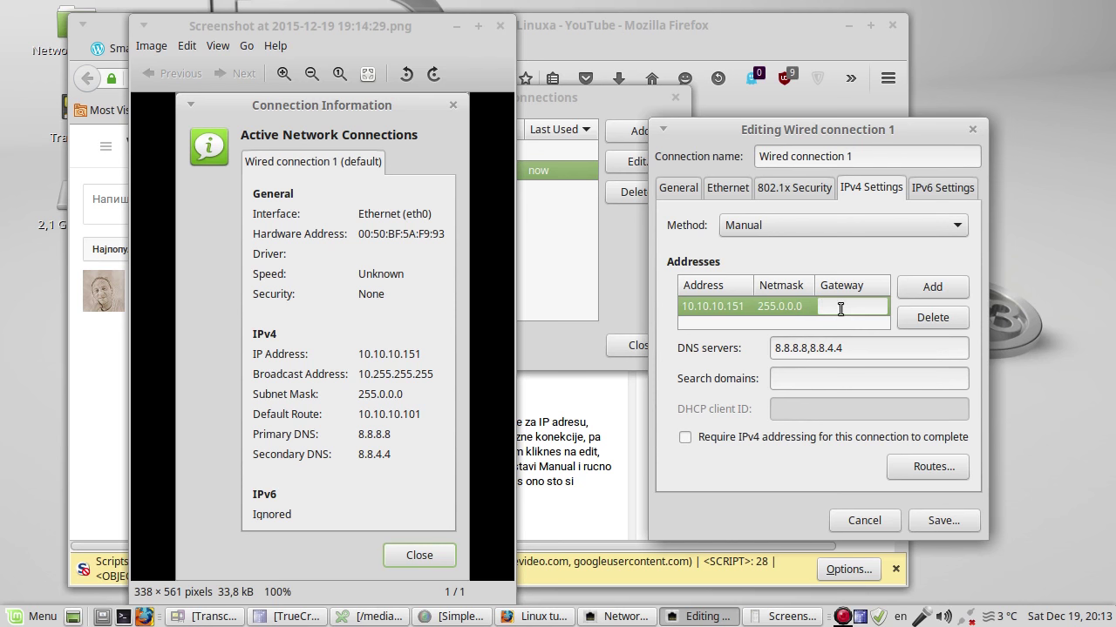
pyautogui.write('10.10.10.101')
# - Check the DNS servers against the reference screenshot, then save Wired connection 1 and close the network connections list
pyautogui.moveTo(360, 32); pyautogui.dragTo(387, 33)
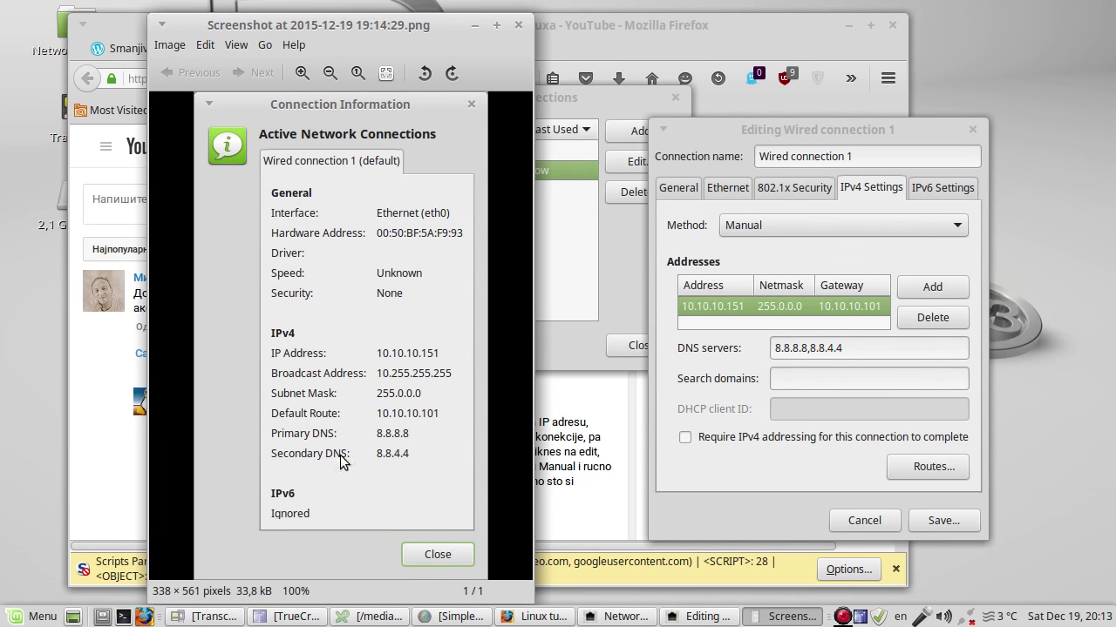
pyautogui.click(842, 347)
pyautogui.moveTo(841, 347); pyautogui.dragTo(780, 336)
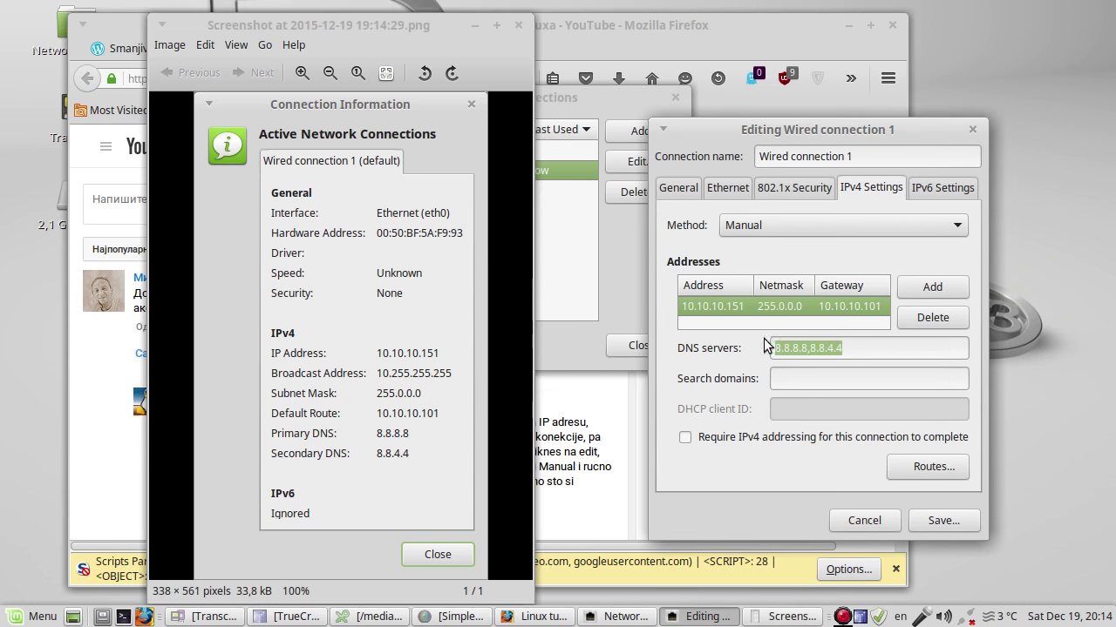
pyautogui.click(872, 348)
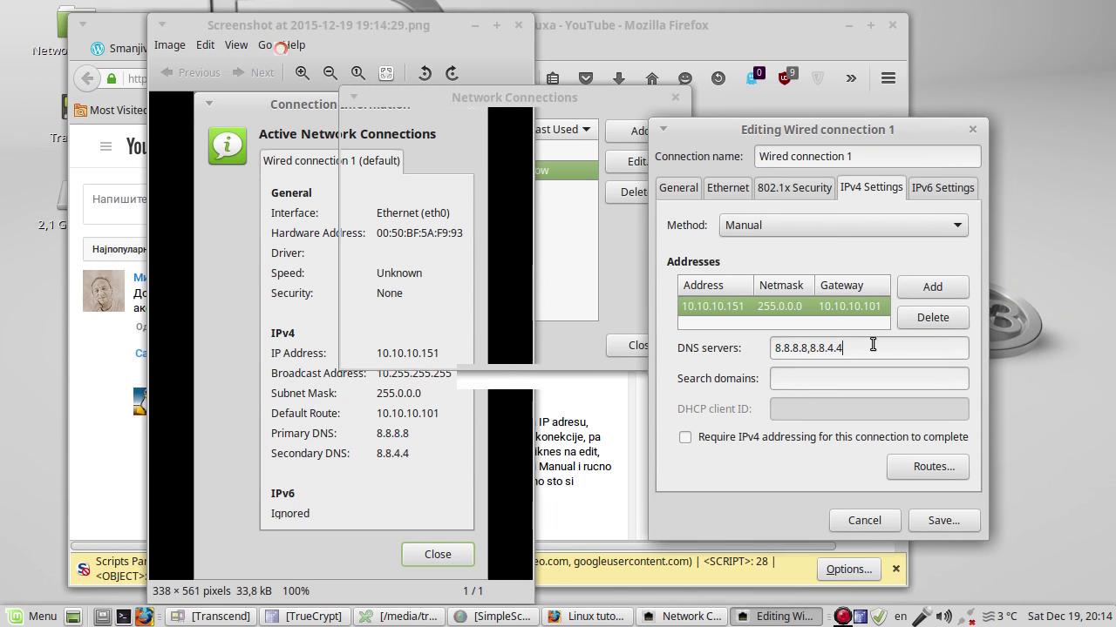
pyautogui.click(936, 523)
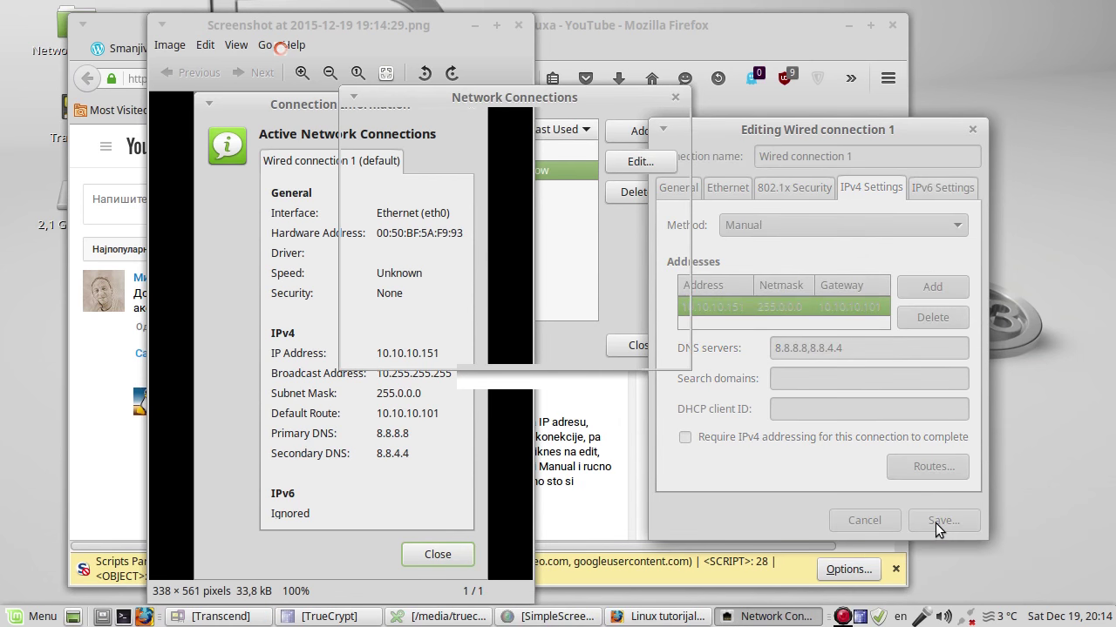
pyautogui.click(658, 345)
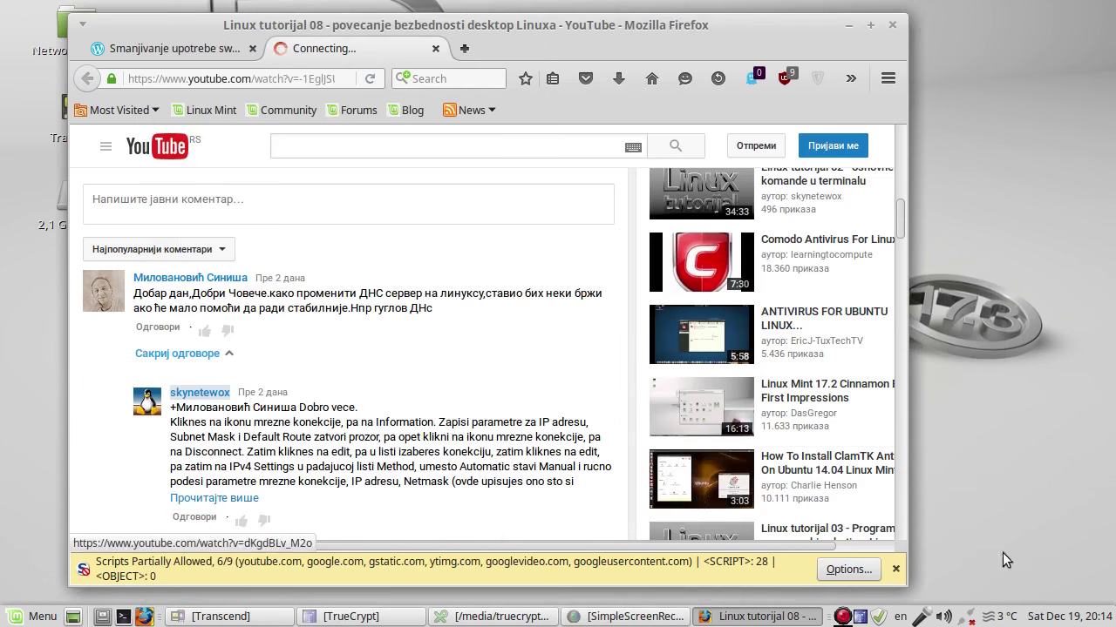
# - Reconnect Wired connection 1 and test it by briefly opening kompjuteri2011.wordpress.com in a new Firefox tab
pyautogui.click(968, 619)
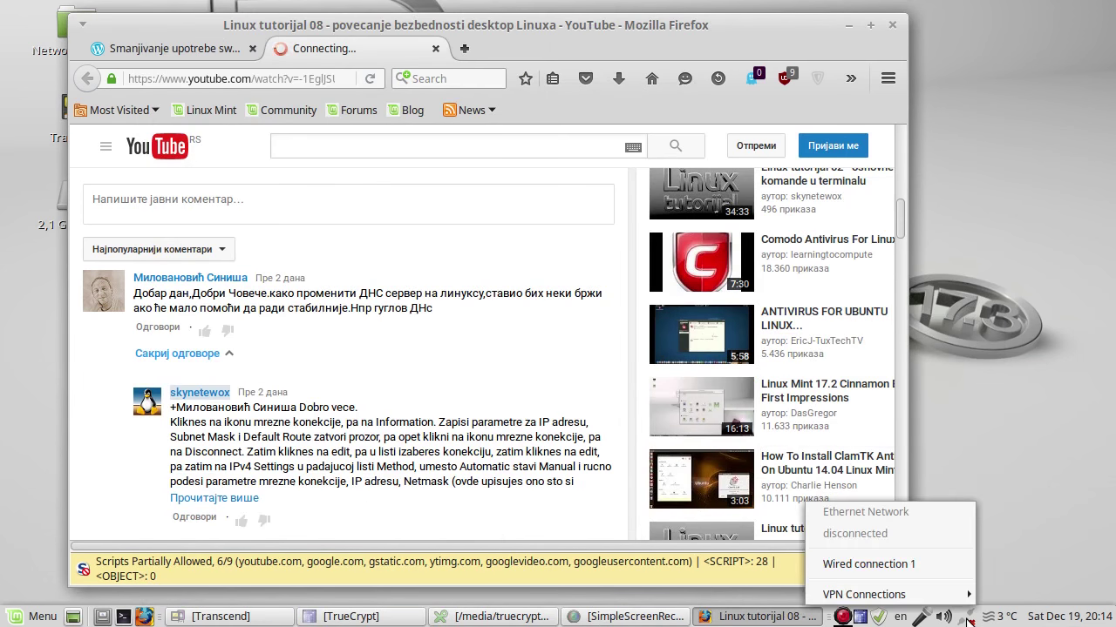
pyautogui.click(855, 567)
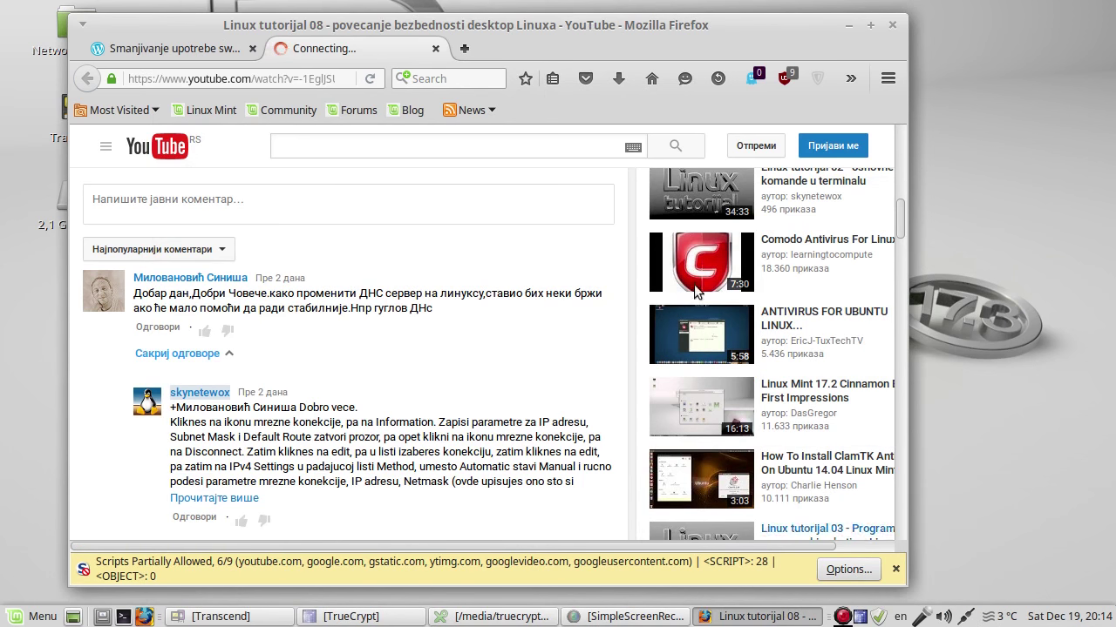
pyautogui.click(464, 48)
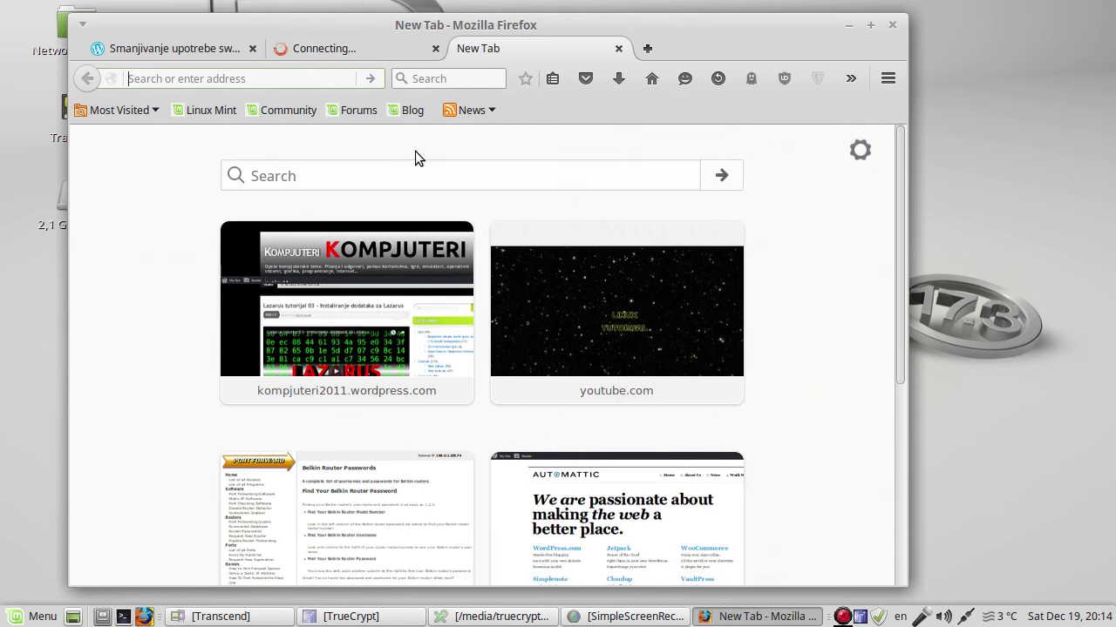
pyautogui.click(338, 286)
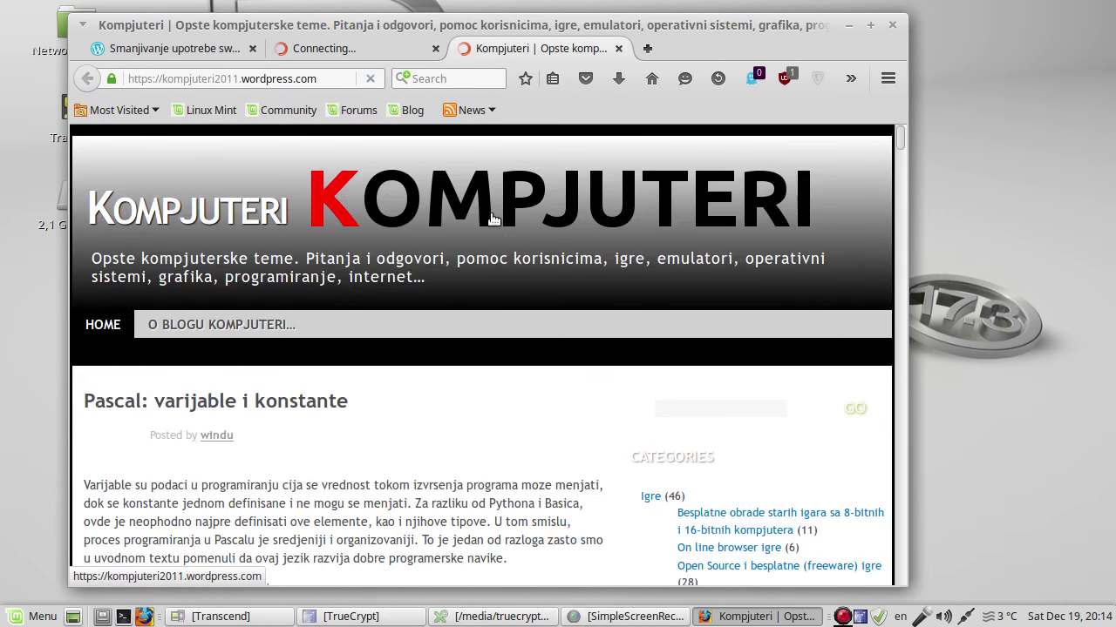
pyautogui.hotkey('ctrl', 'w')
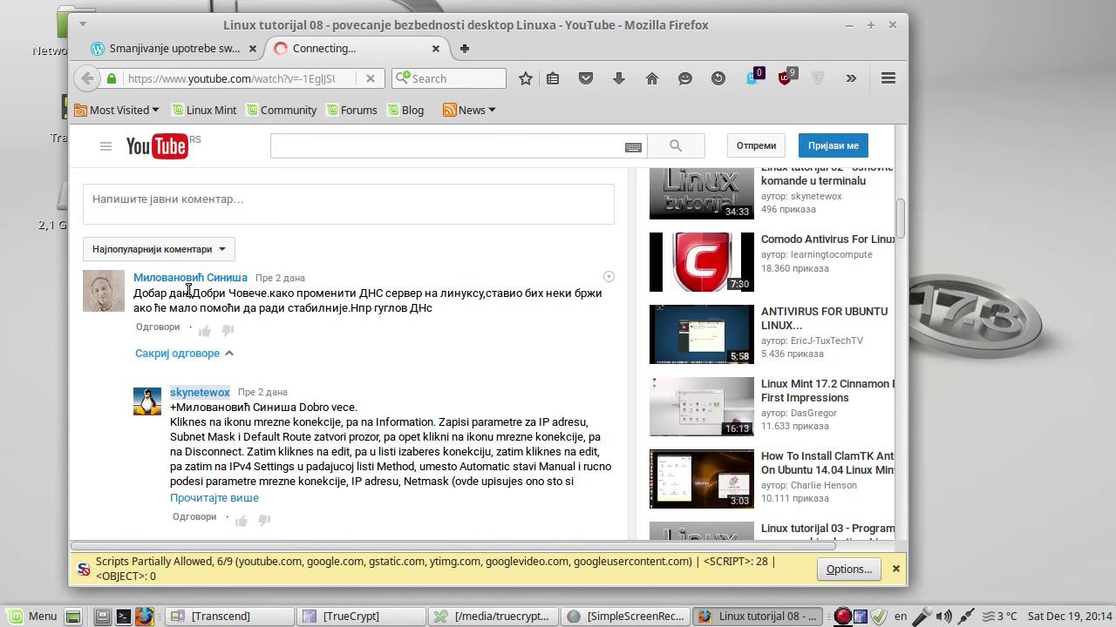